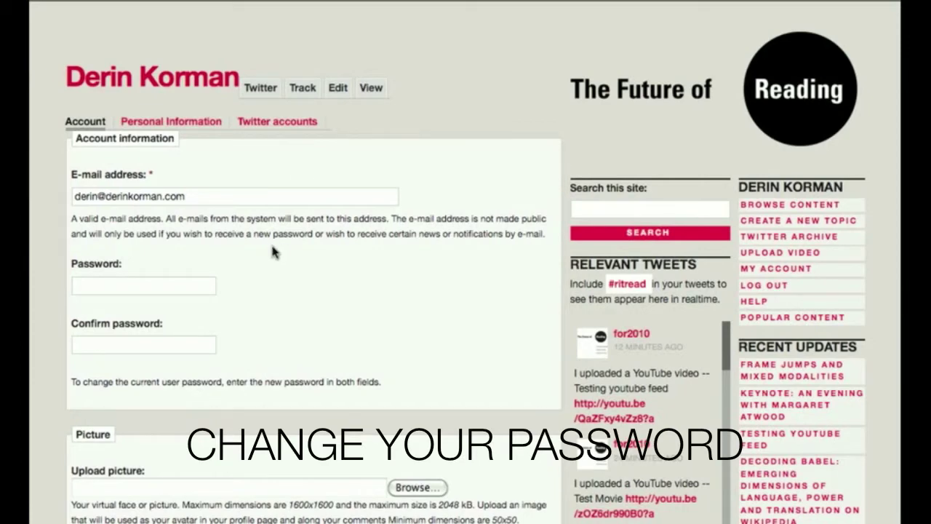
Scroll through the My Account settings and close the in-page Find bar.
scroll(273, 251, down, 3)
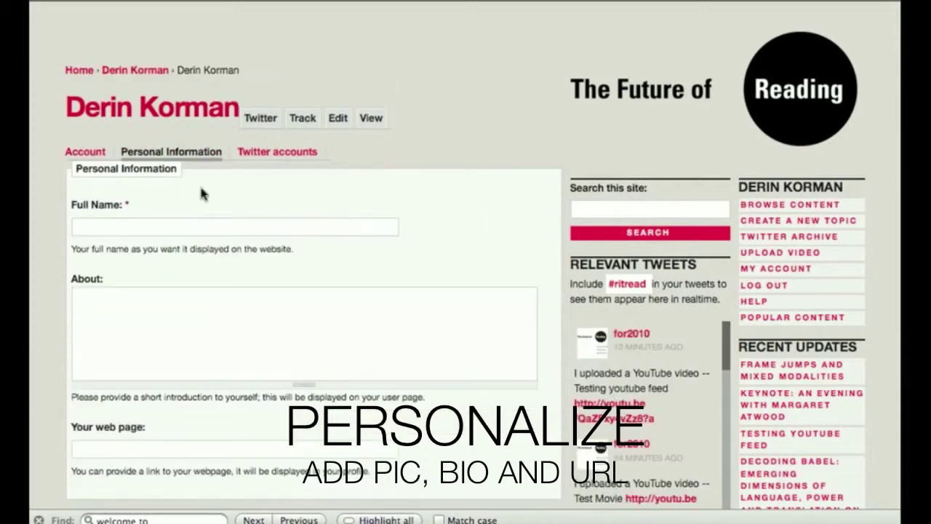
key(Escape)
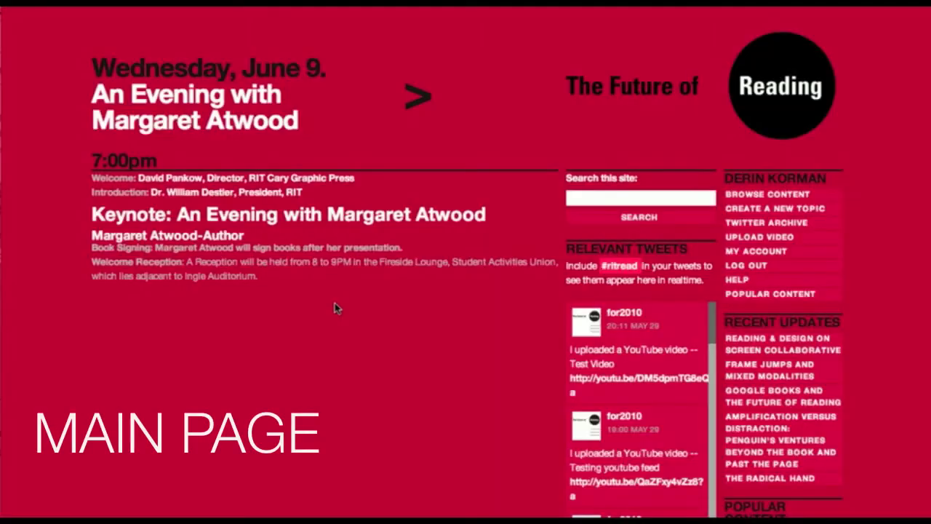
Advance the main-page schedule to the next day with the > arrow.
click(422, 91)
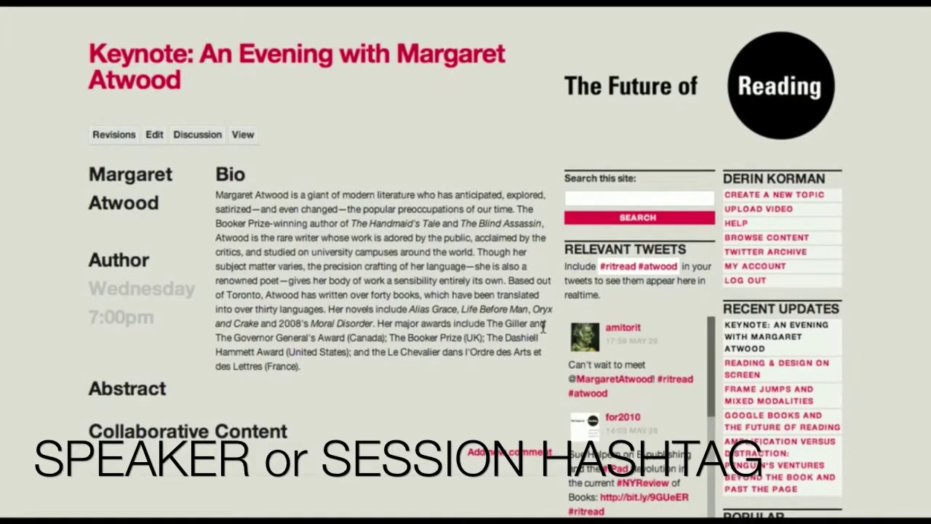
Scroll down and back up through the keynote event page.
scroll(644, 231, down, 2)
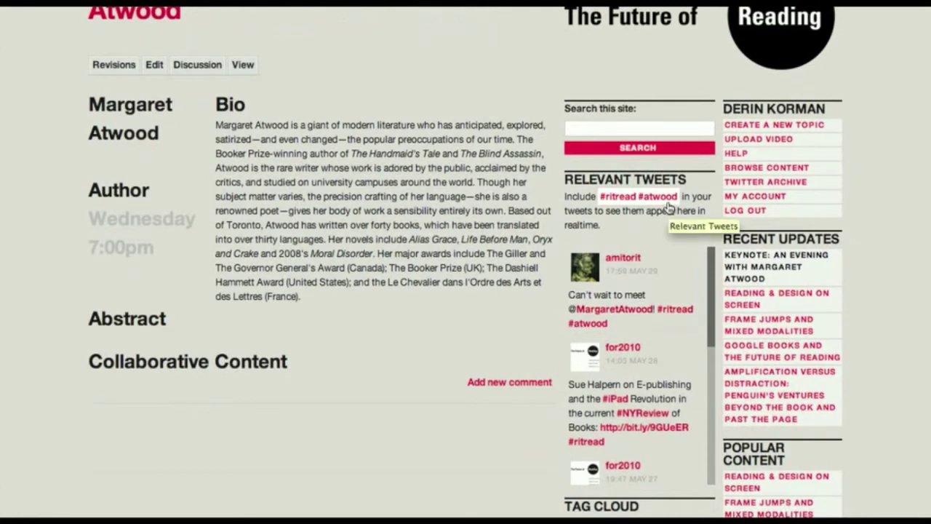
scroll(318, 206, up, 1)
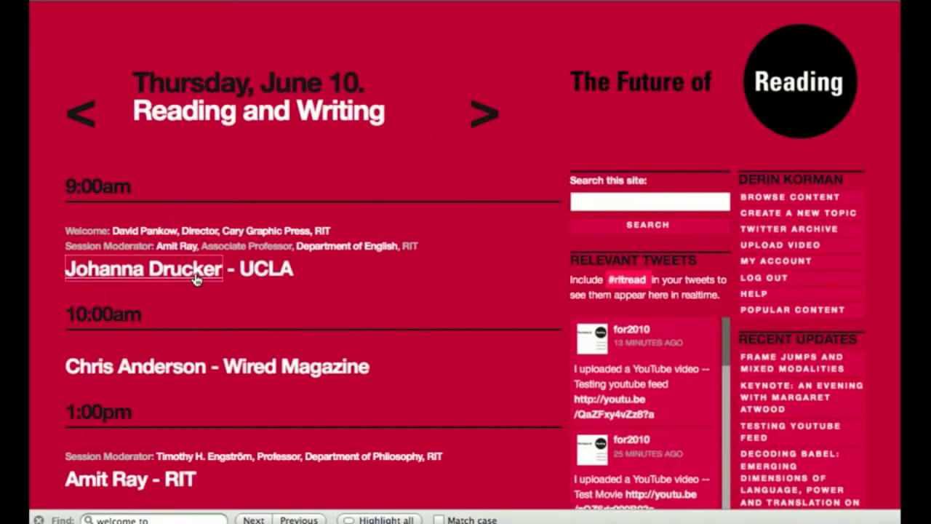
Open the 9:00am Frame Jumps and Mixed Modalities session page and scroll down it.
click(196, 279)
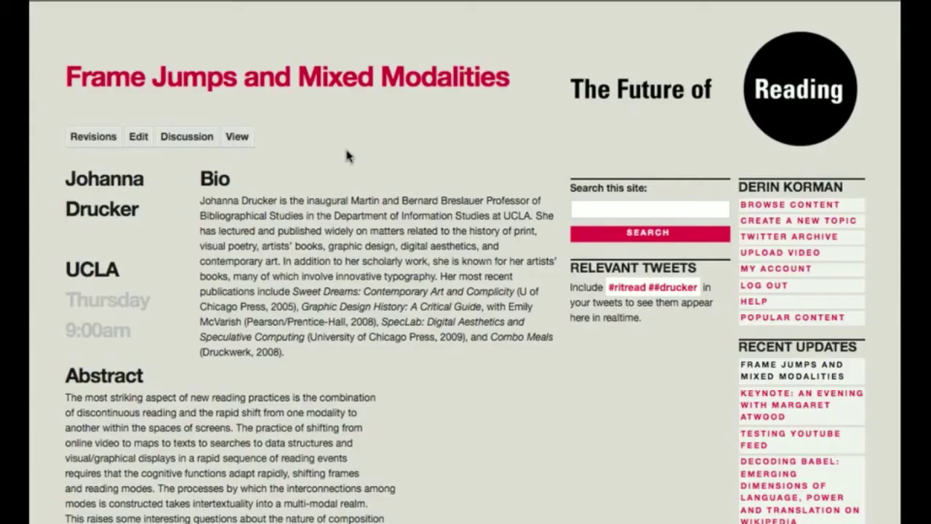
scroll(347, 155, down, 2)
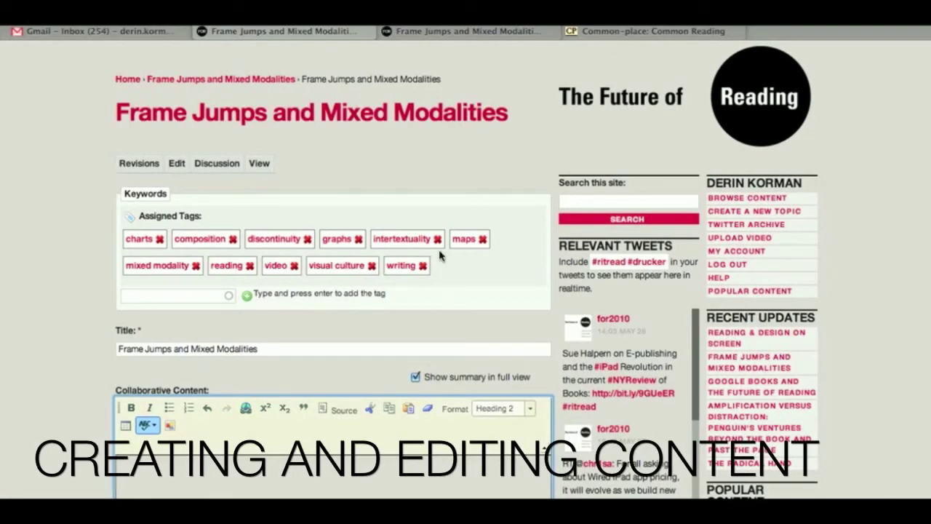
scroll(440, 255, down, 1)
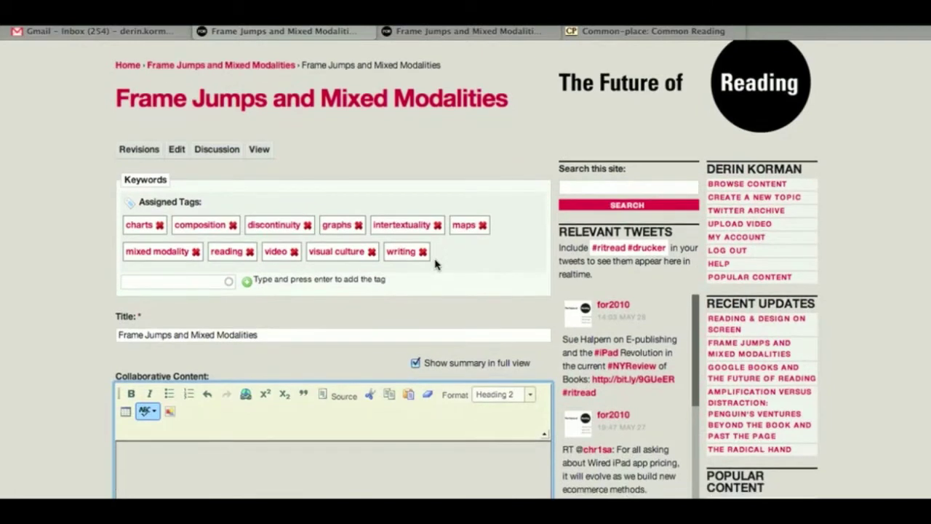
scroll(398, 284, down, 3)
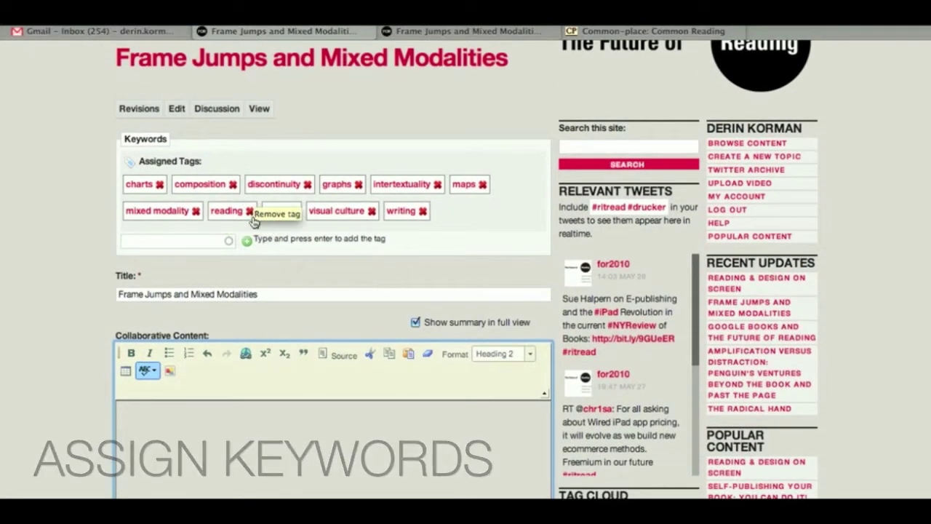
scroll(241, 218, down, 4)
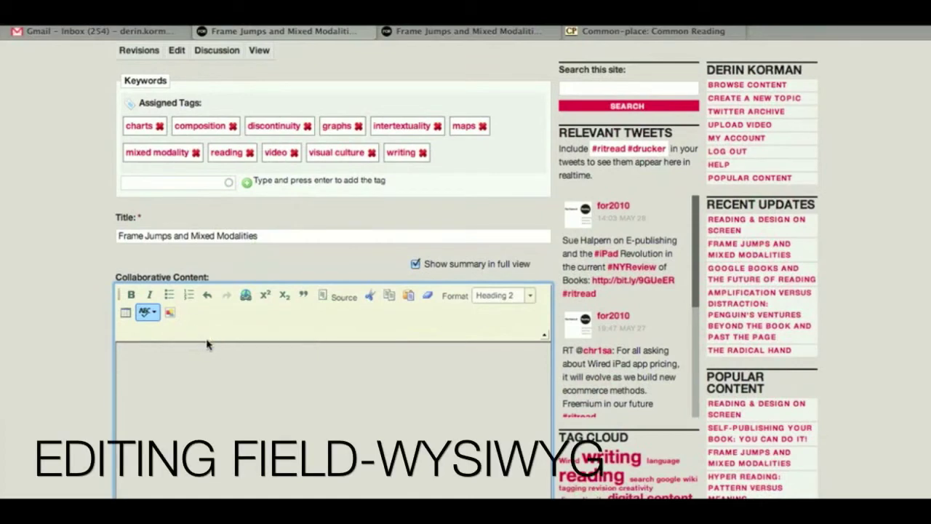
scroll(283, 385, down, 1)
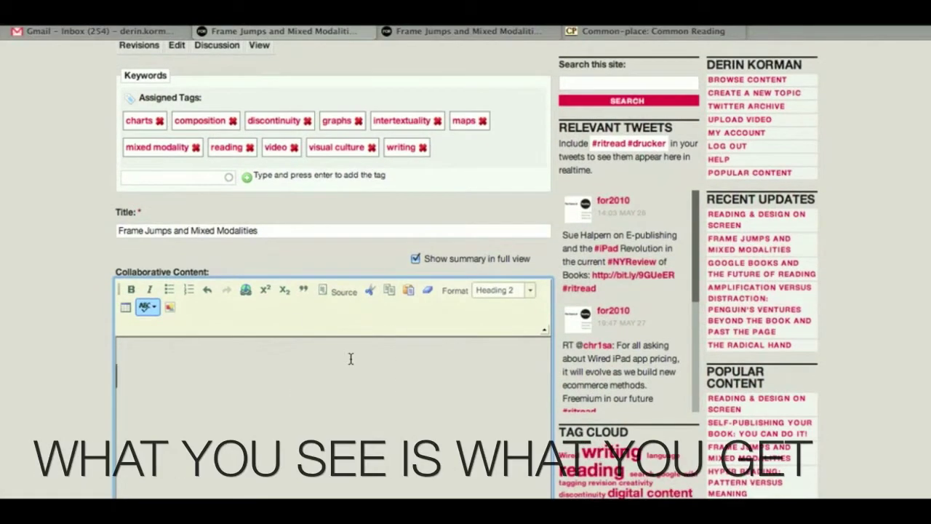
scroll(350, 359, down, 1)
scroll(351, 359, down, 1)
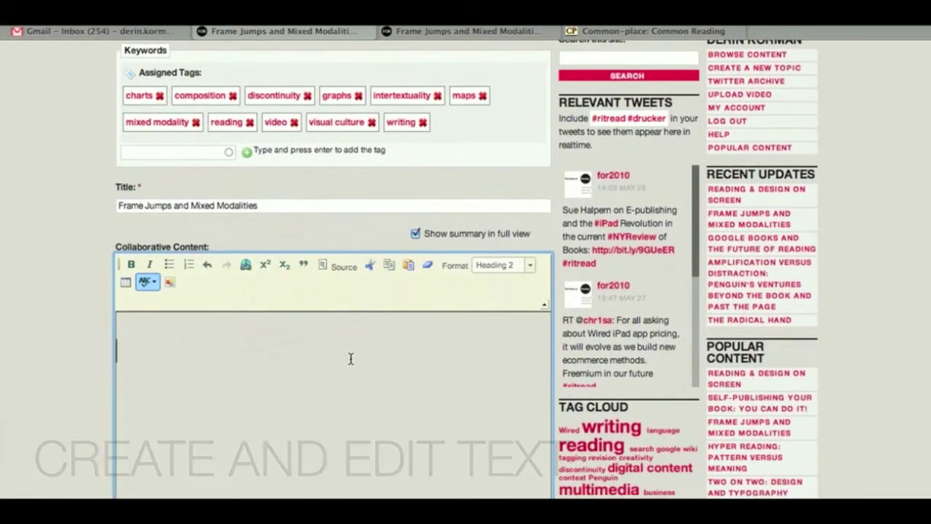
scroll(351, 358, down, 1)
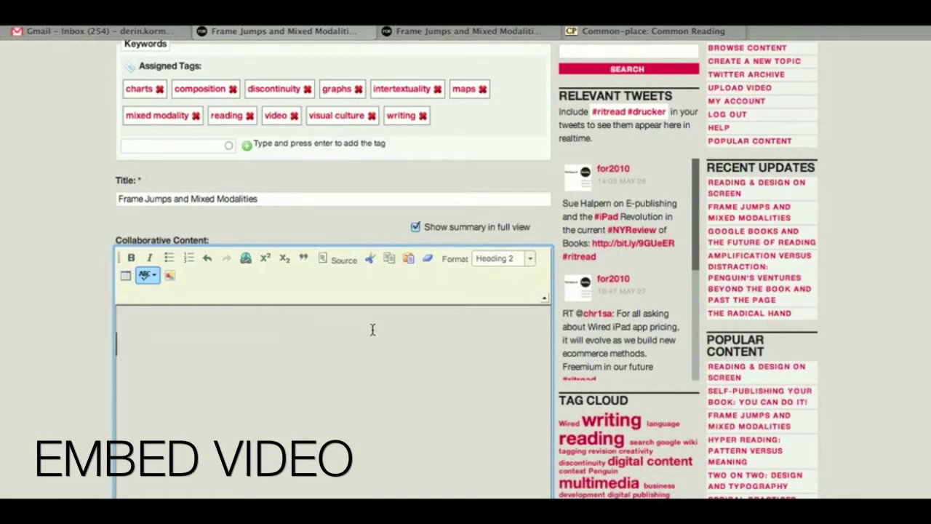
Add the 'Discontinuous Reading' heading to the session content.
text(Dis)
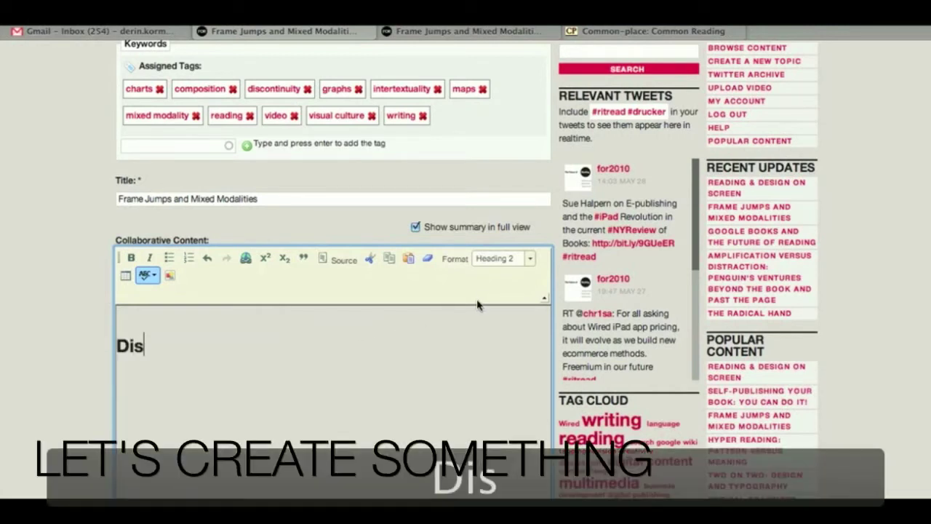
text(continuou)
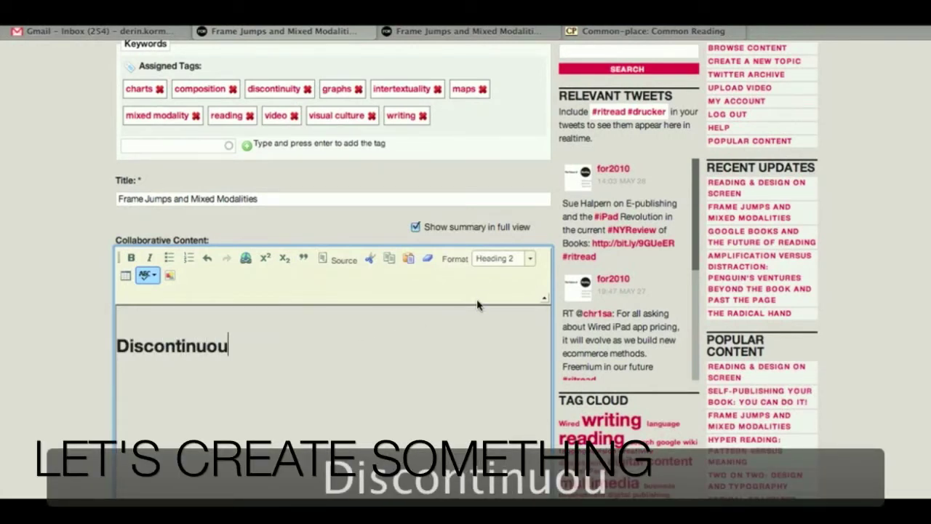
text(s Reading)
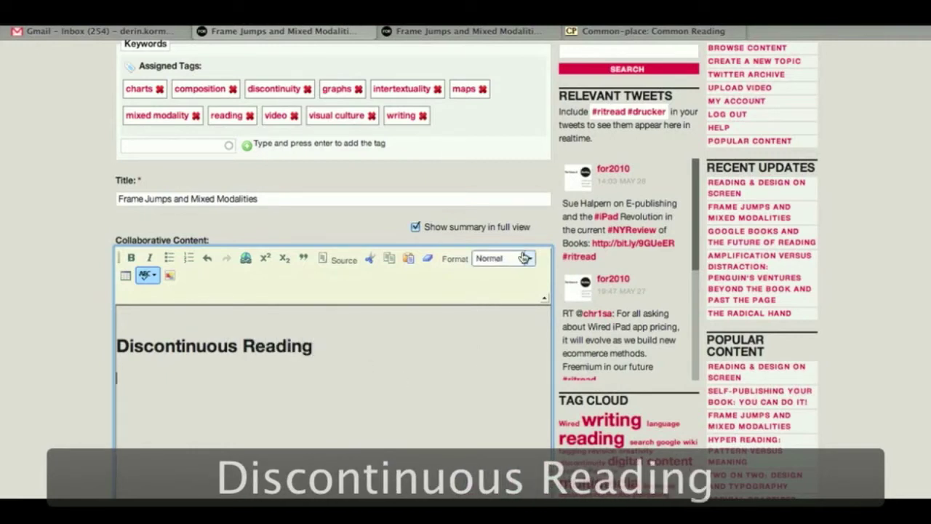
click(504, 266)
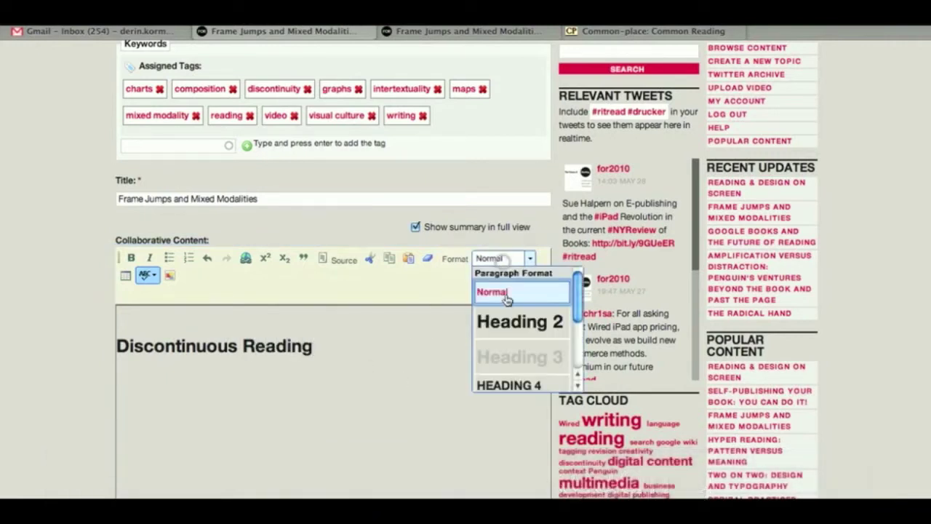
click(320, 342)
Add the paragraph 'Is the linear novel the only way one gets lost in a book?' below the heading.
key(Return)
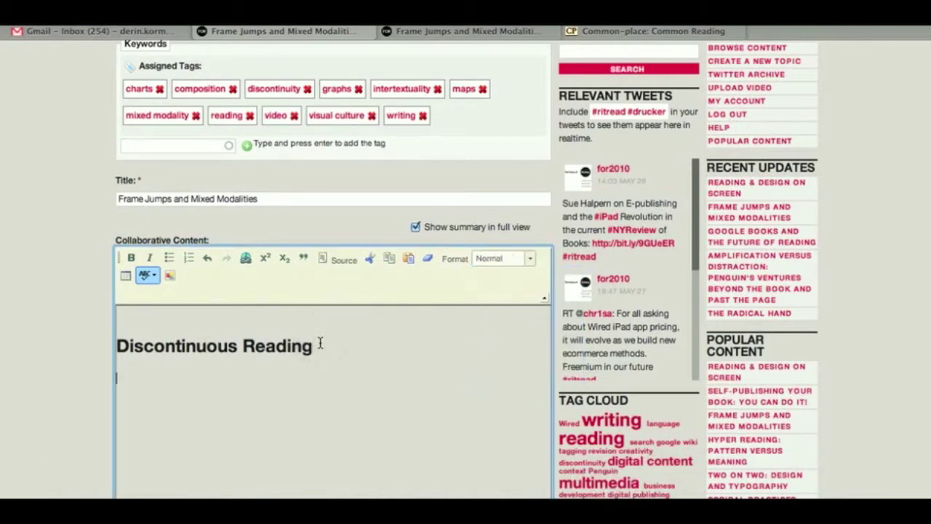
text(Is)
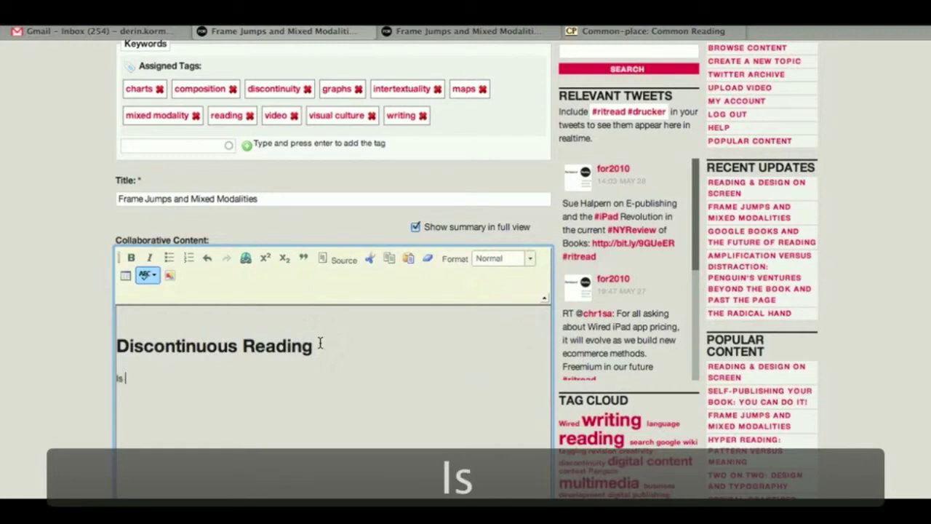
text( the linear )
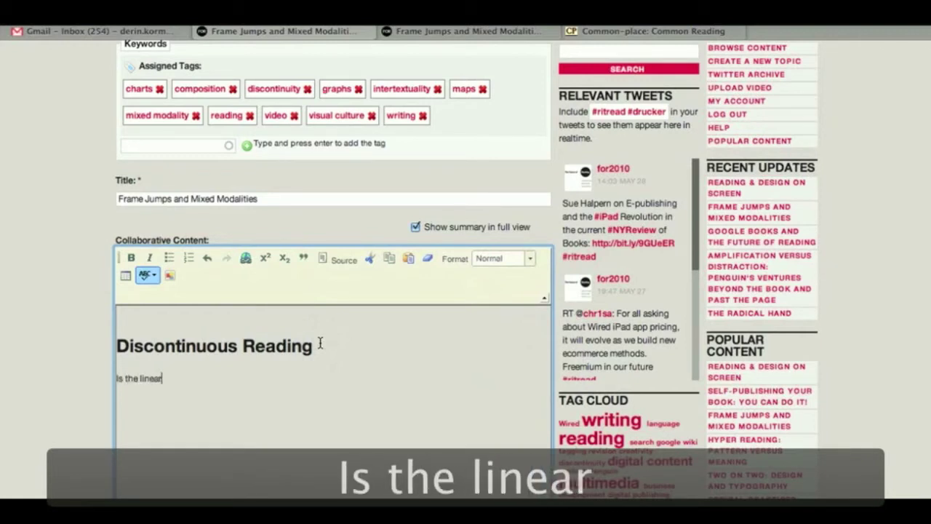
text(n)
key(BackSpace)
text(novel the)
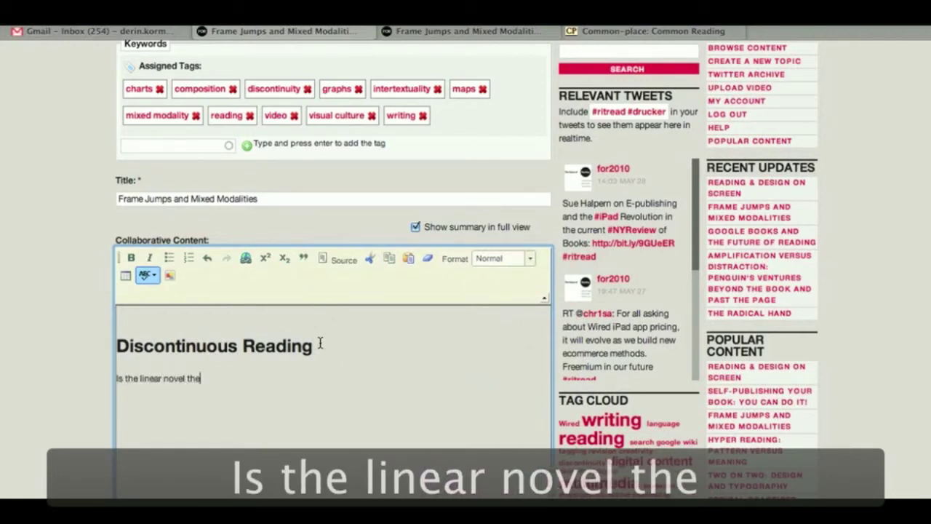
text( only way )
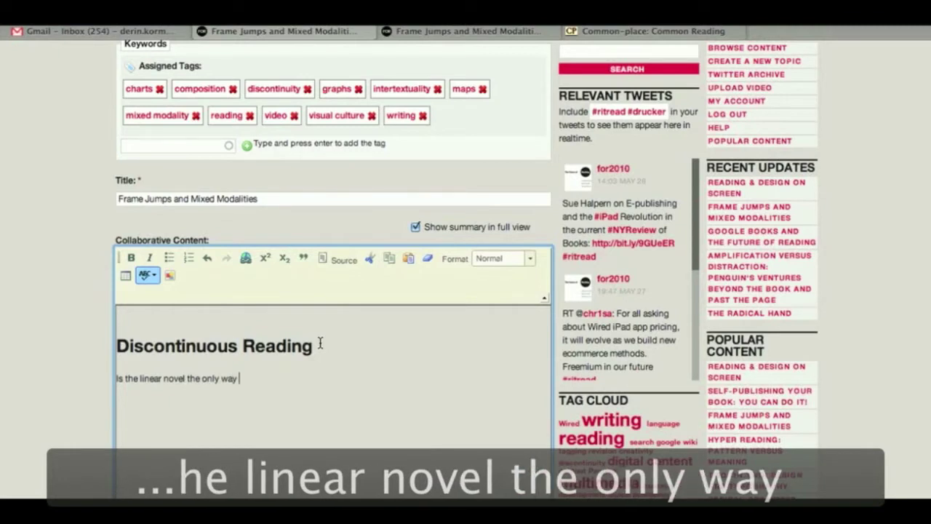
text(one gets lost )
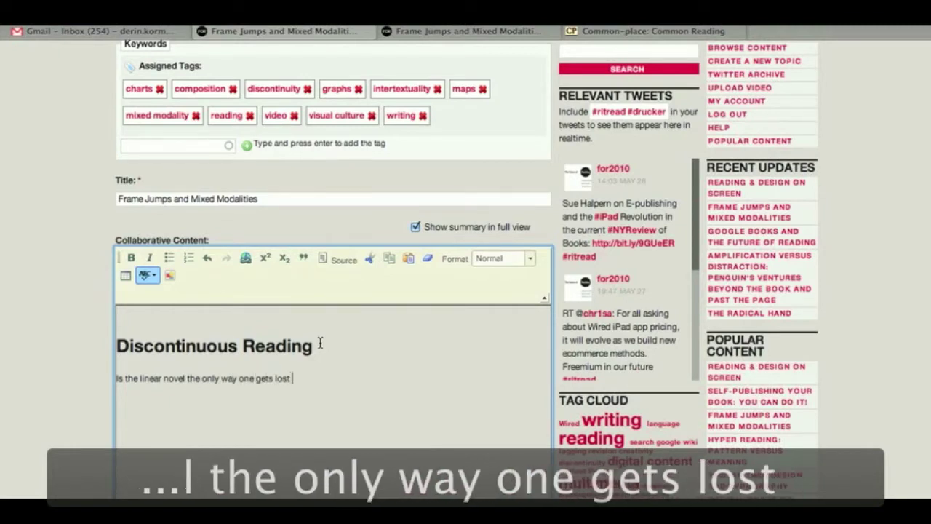
text(in a book)
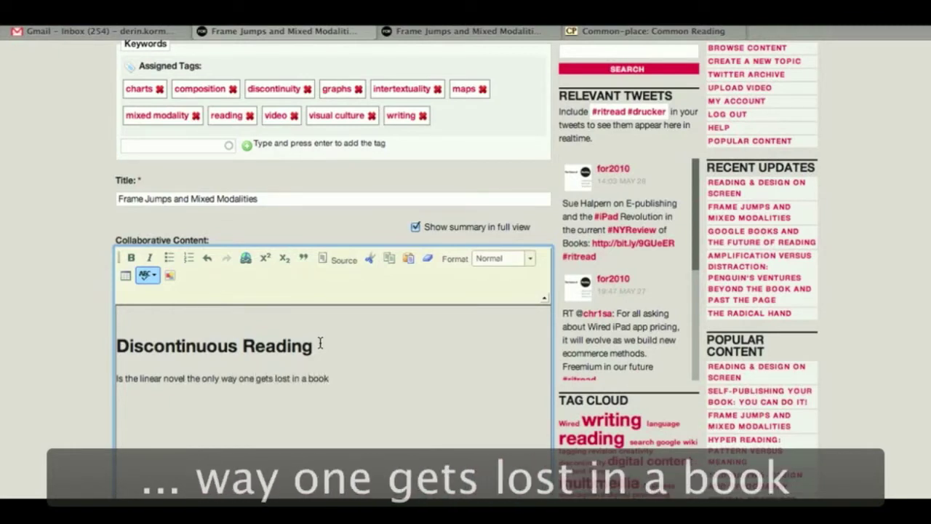
text(?)
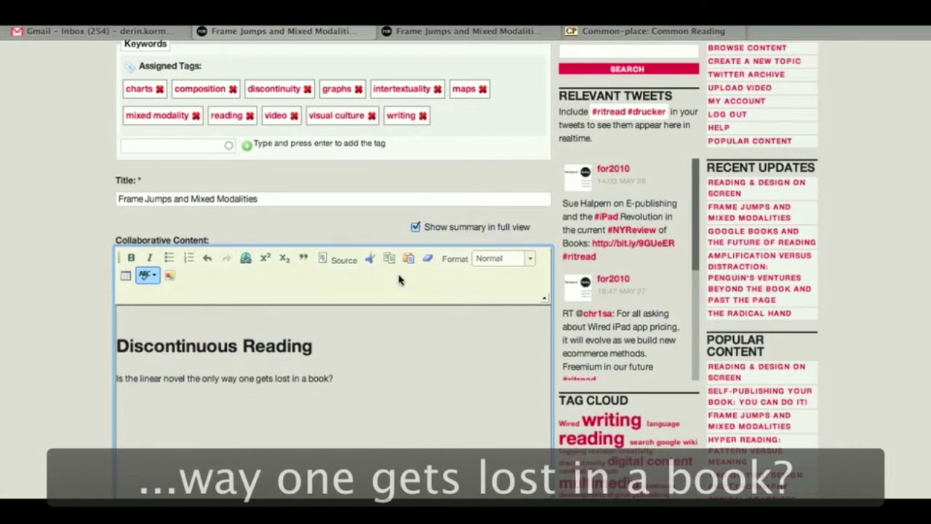
key(Return)
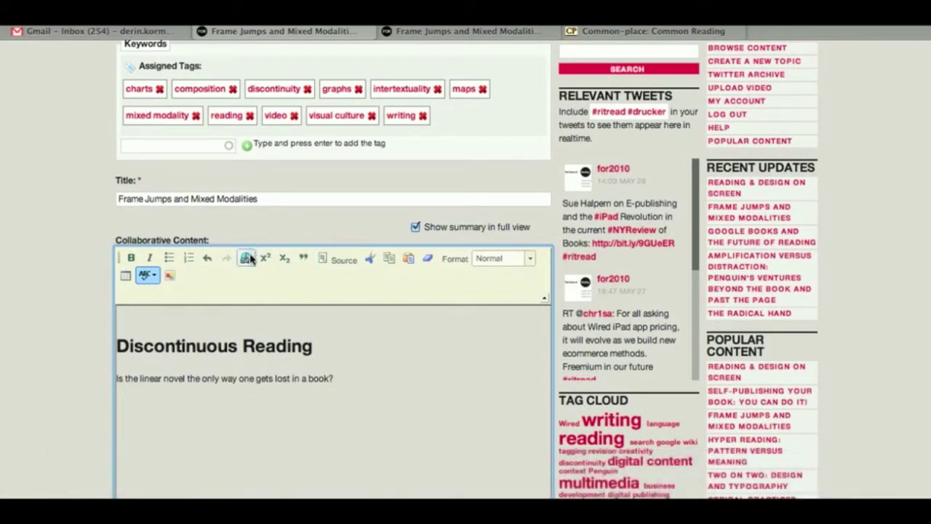
Add a link to the pasted common-place.org reading article URL, with a new line after it.
click(247, 259)
text(www.common-place.org/vol-08/no-01/reading/)
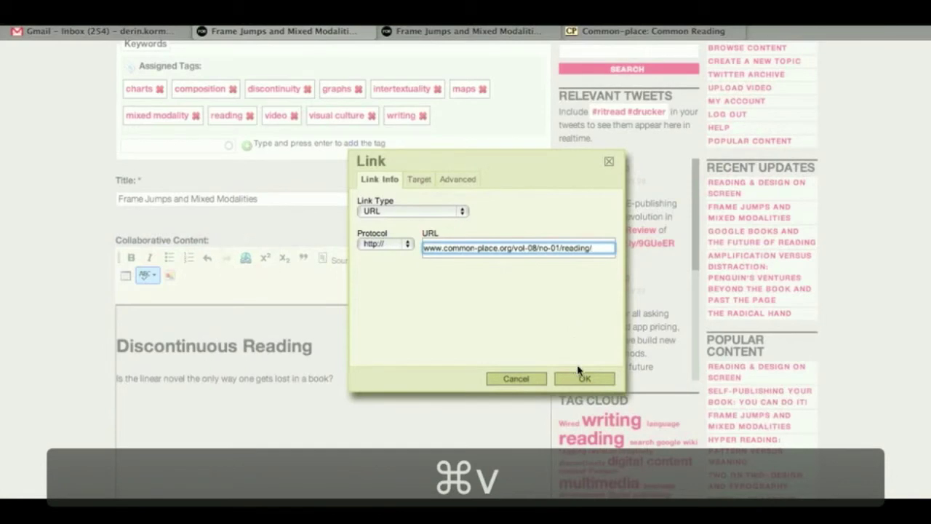
click(582, 377)
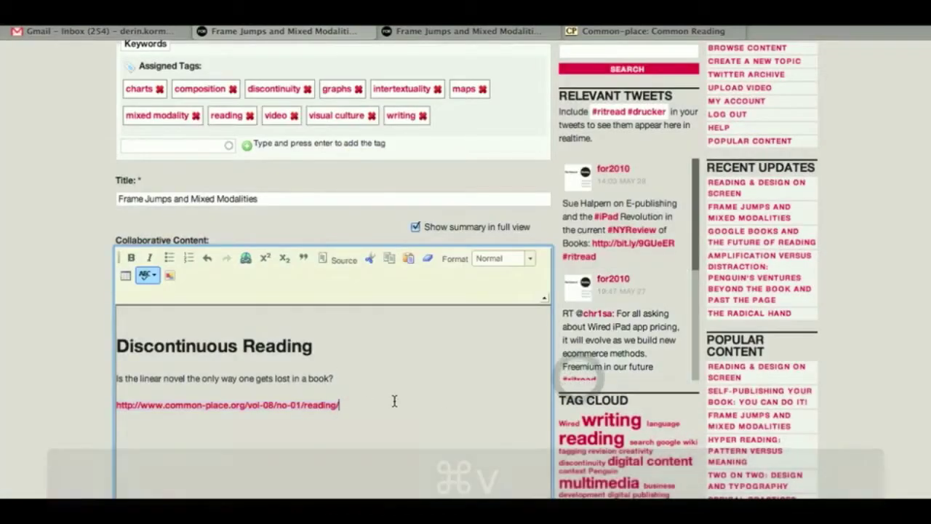
key(Return)
scroll(394, 397, down, 2)
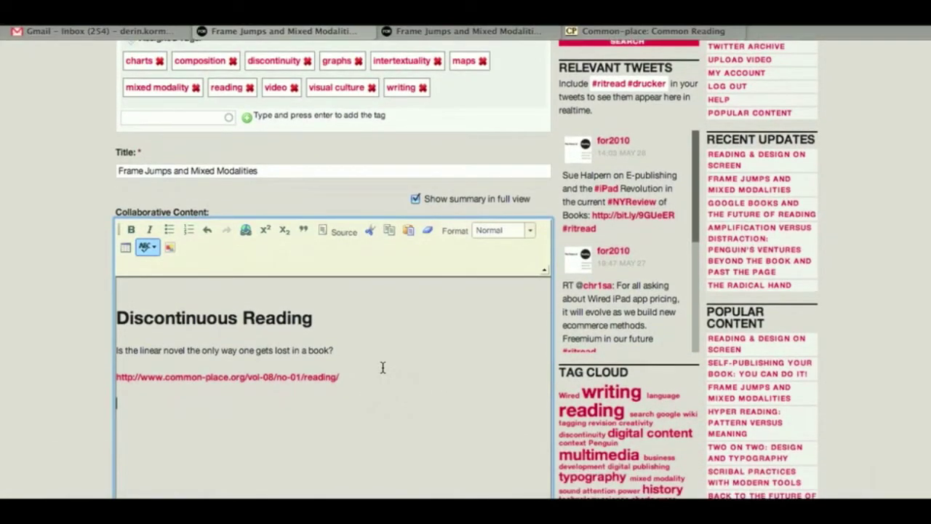
scroll(382, 368, down, 12)
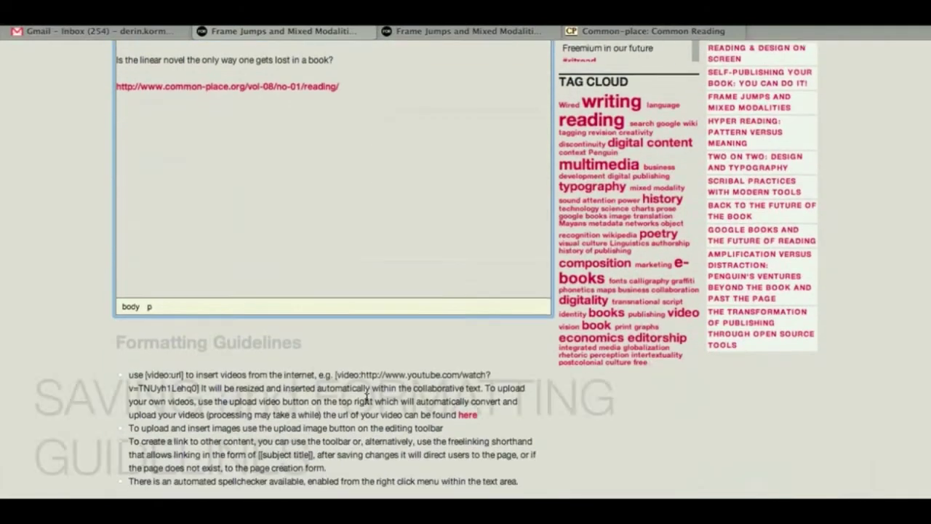
scroll(293, 478, up, 5)
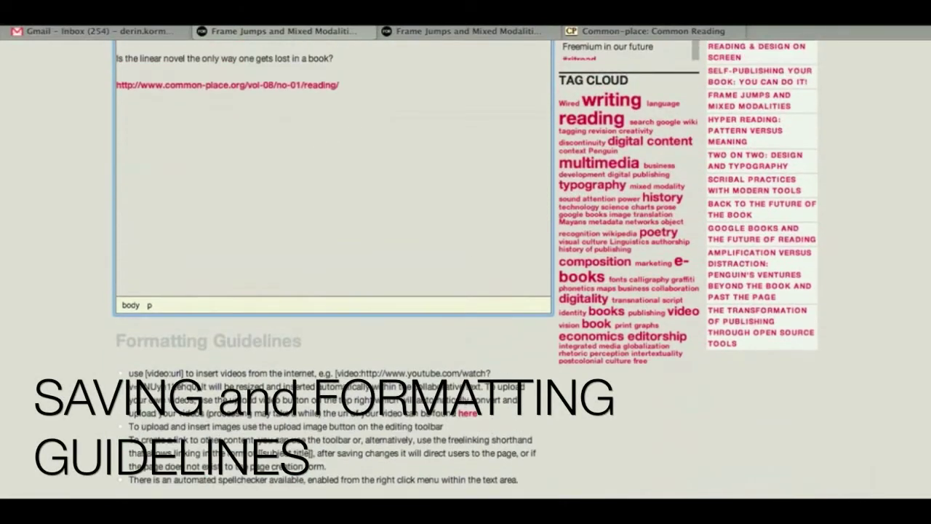
scroll(348, 372, up, 5)
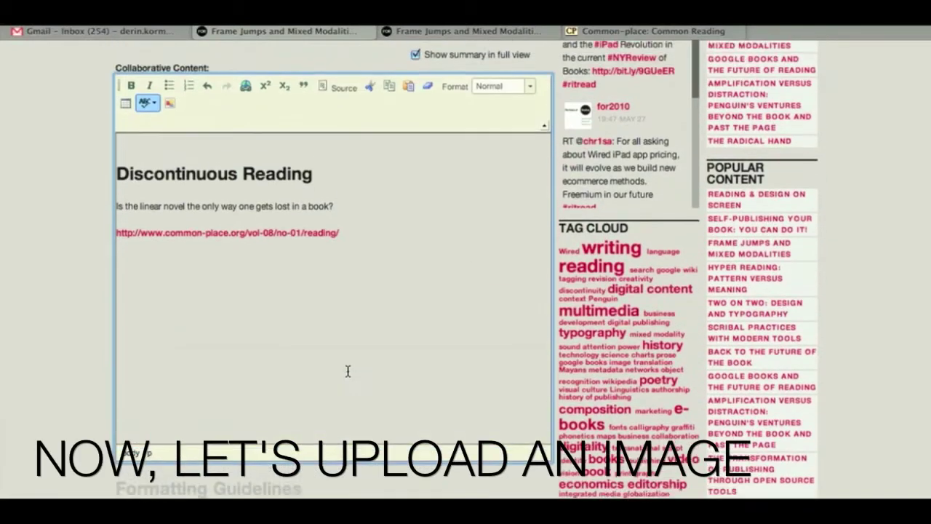
scroll(372, 109, up, 1)
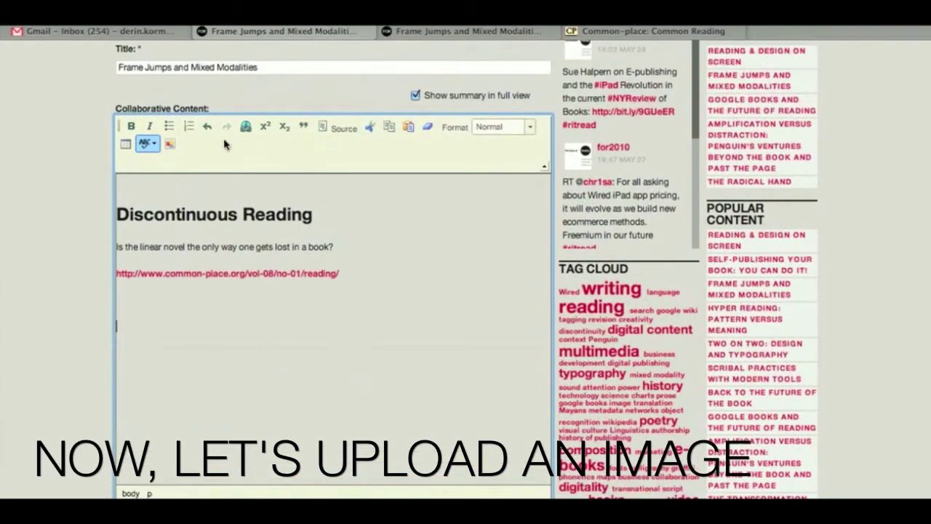
click(170, 143)
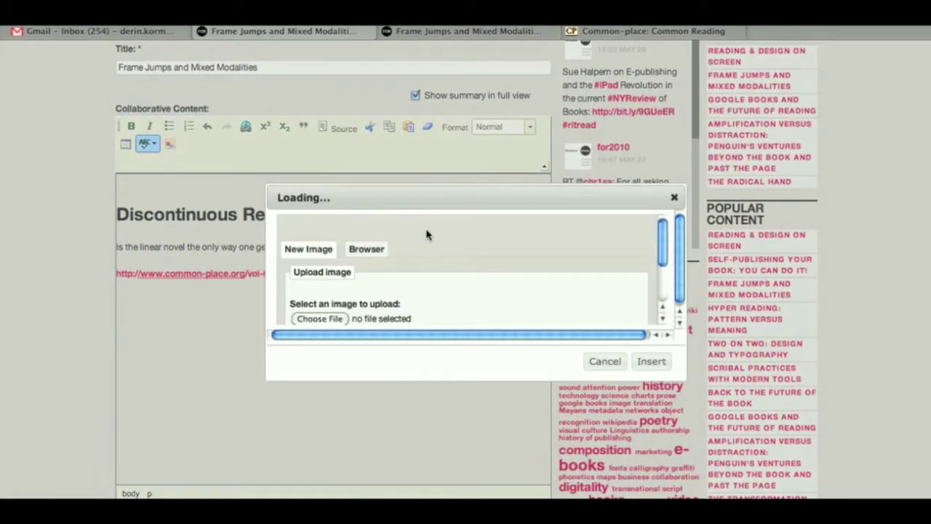
click(338, 306)
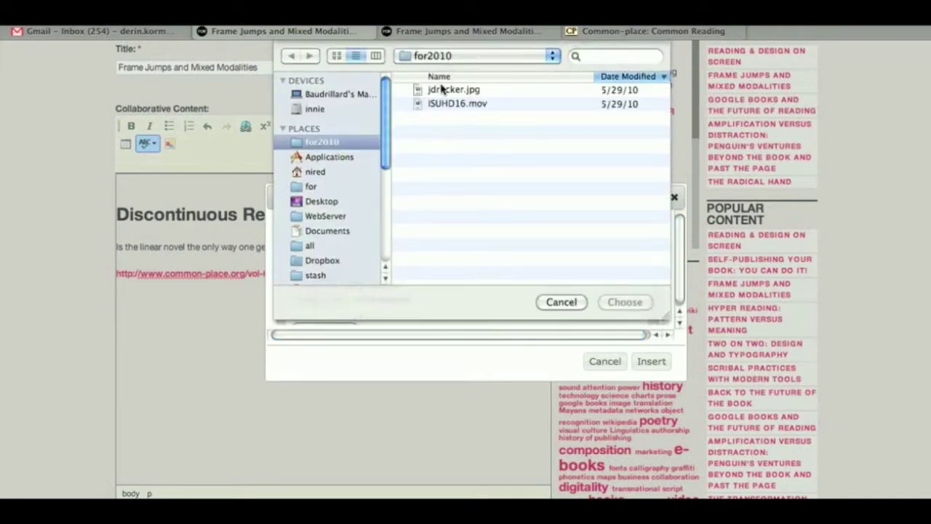
click(441, 89)
click(624, 302)
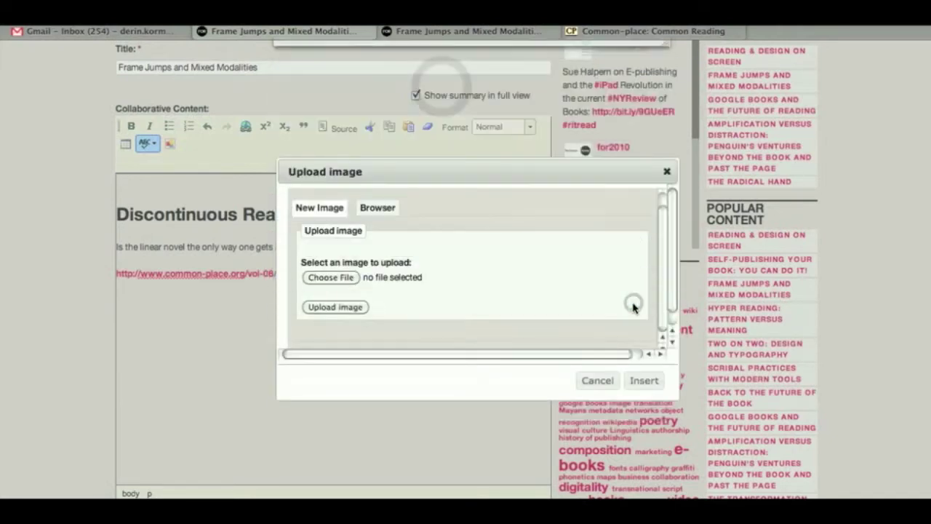
click(350, 311)
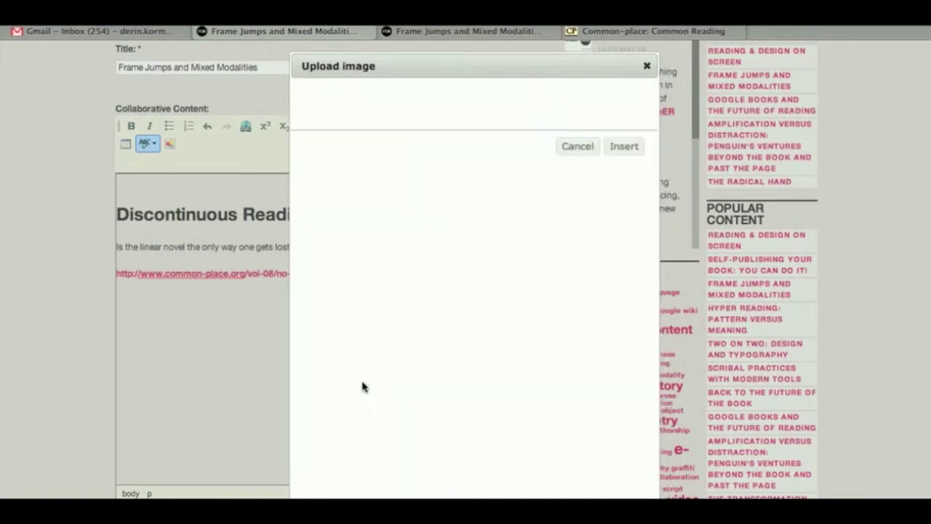
click(362, 383)
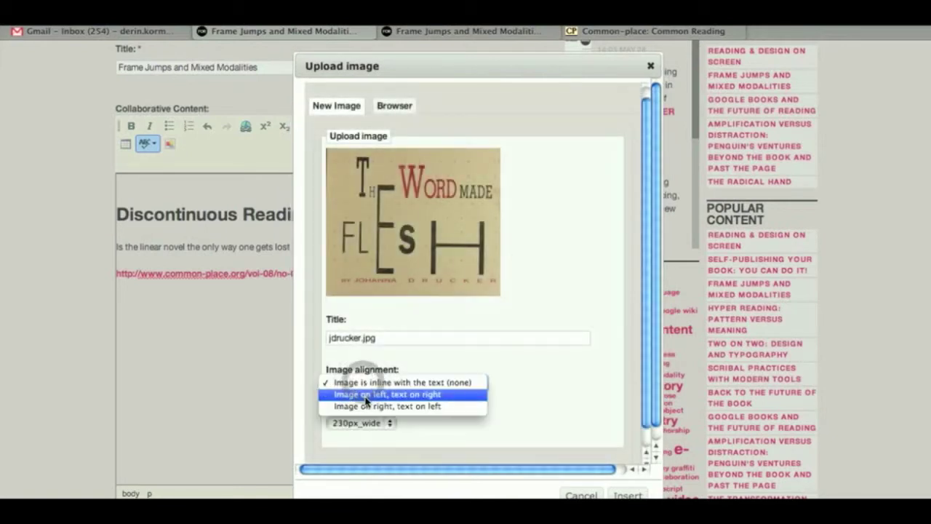
click(365, 396)
scroll(568, 429, down, 1)
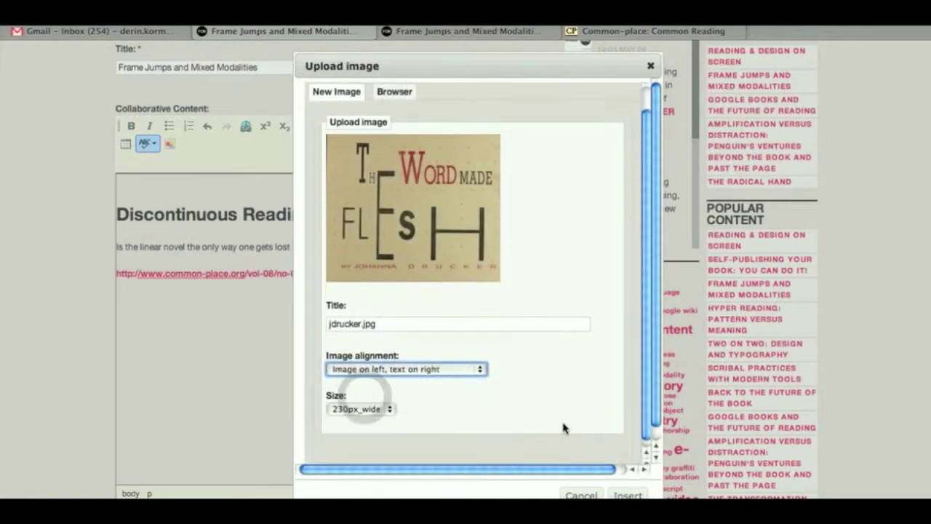
click(627, 495)
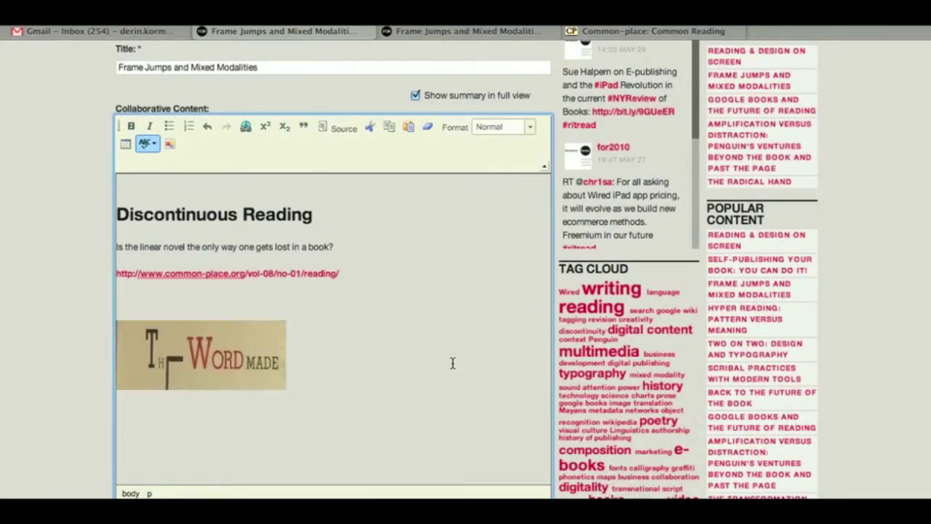
Drag the book-cover image up beside the question text.
click(236, 374)
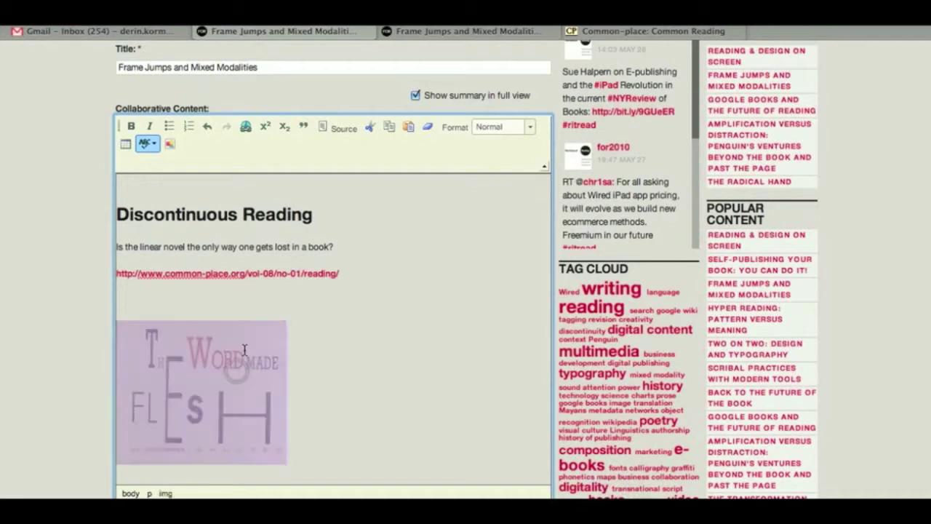
click(335, 348)
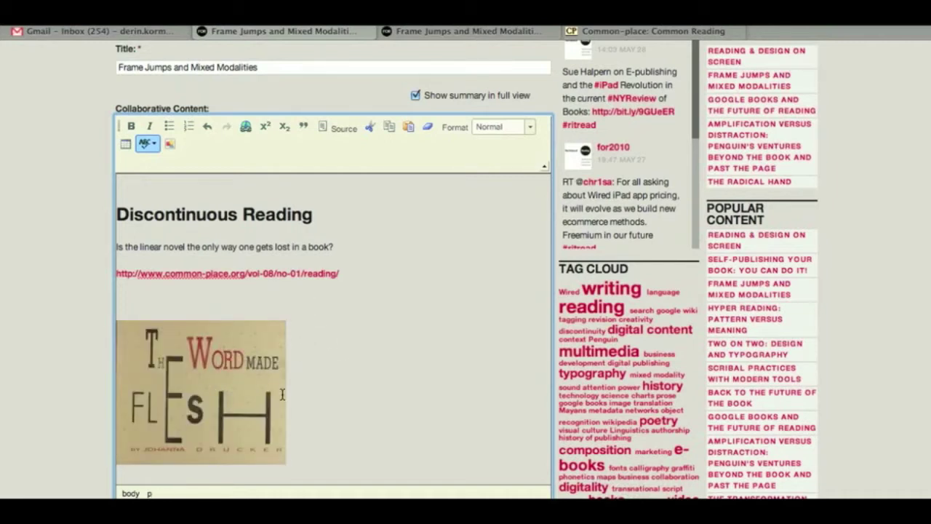
drag(216, 369, 320, 222)
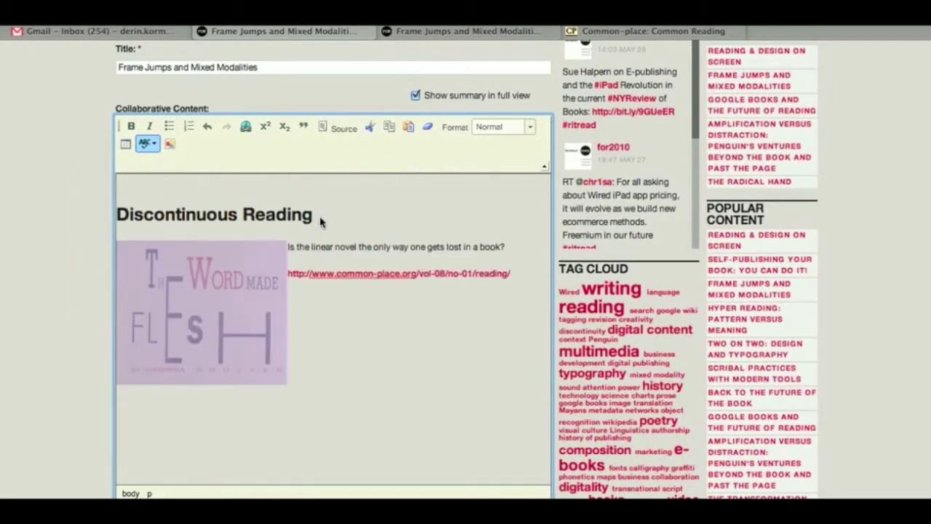
click(291, 329)
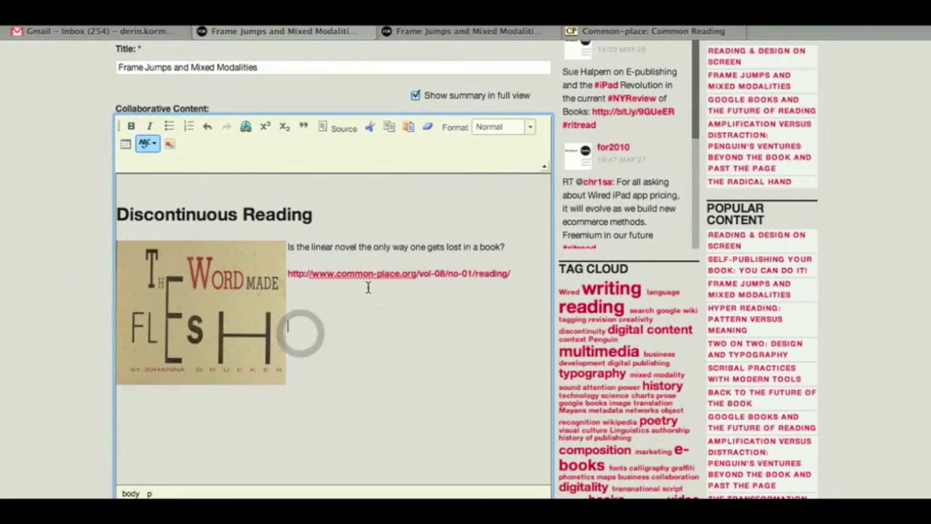
Save the edited session page.
scroll(310, 295, down, 1)
scroll(311, 295, down, 8)
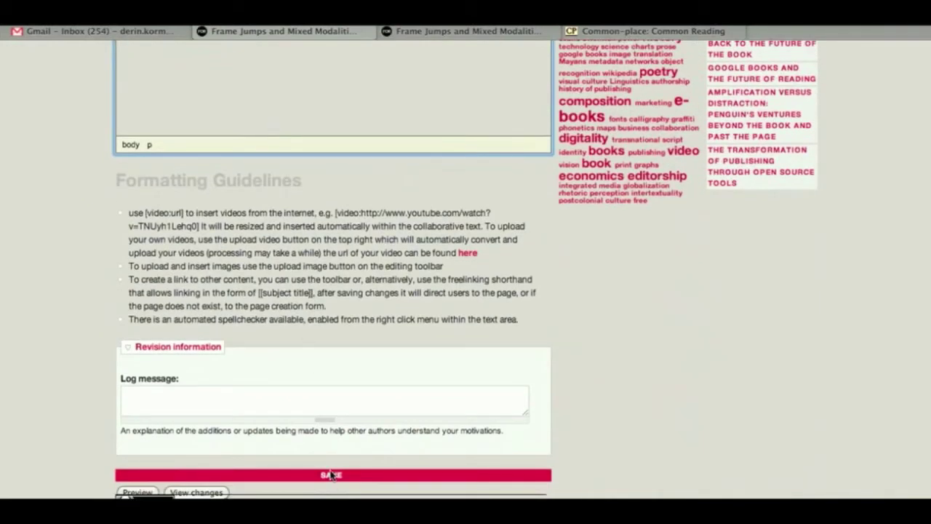
click(330, 475)
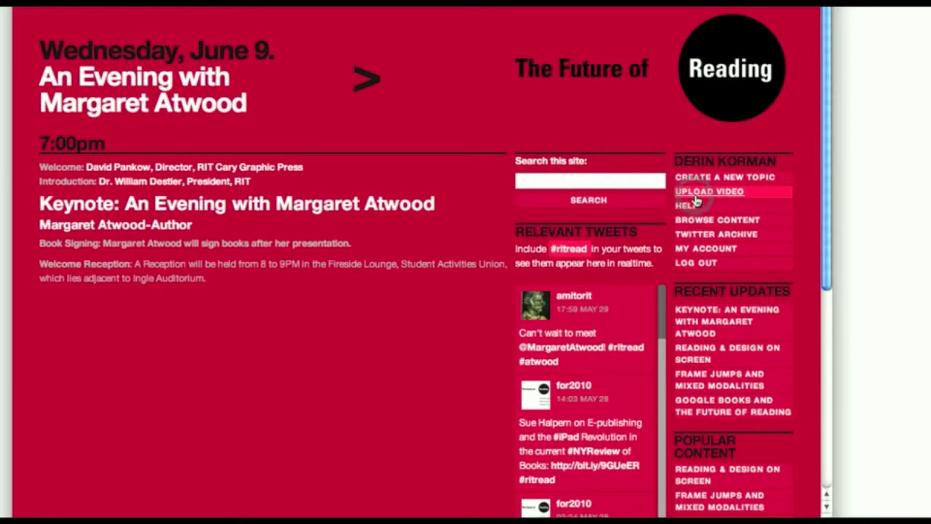
Upload the ISUHD16.mov video file.
click(694, 192)
click(70, 188)
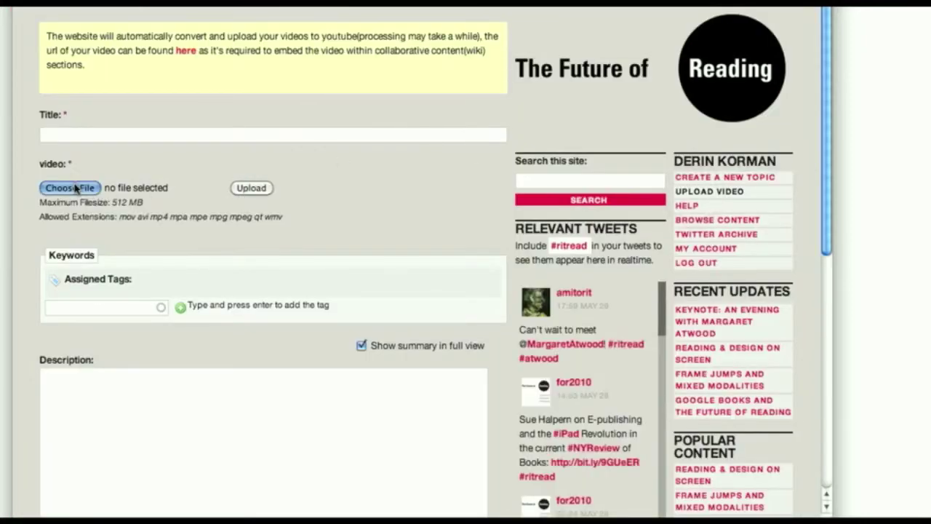
double_click(409, 54)
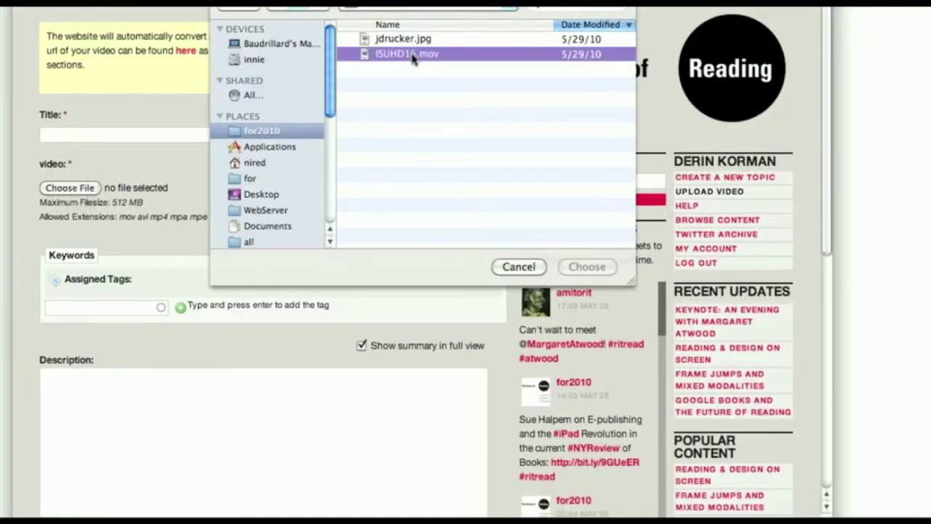
click(252, 191)
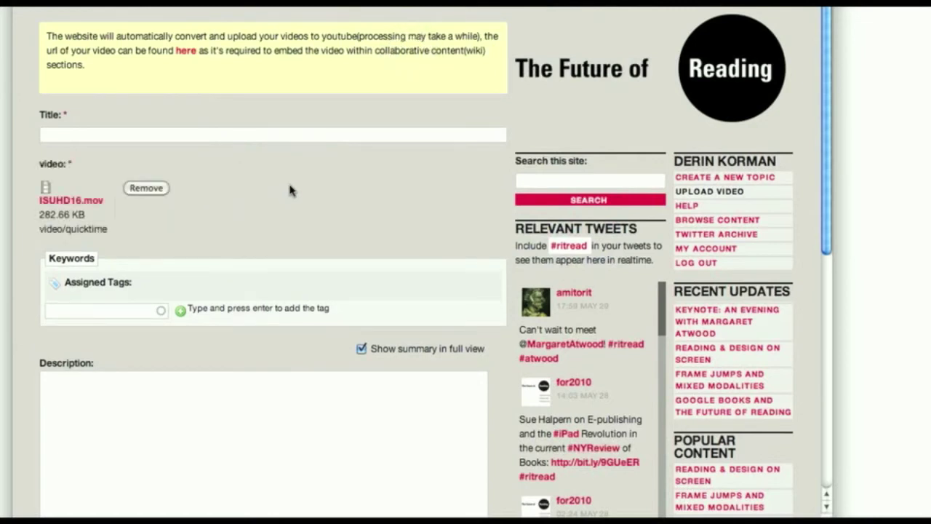
Title the video 'Testing Youtube Feed' and save the entry.
click(307, 139)
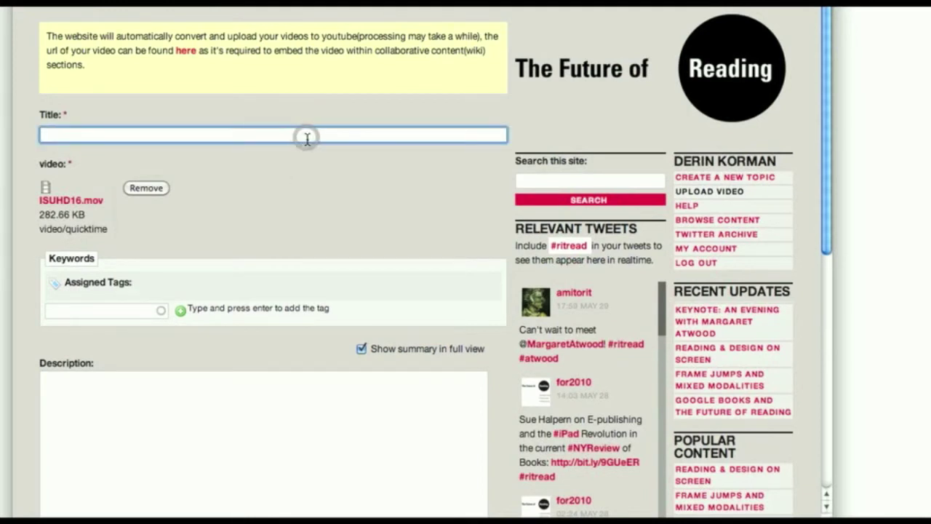
text(Testing Youtube Feed)
key(Tab)
scroll(275, 226, down, 2)
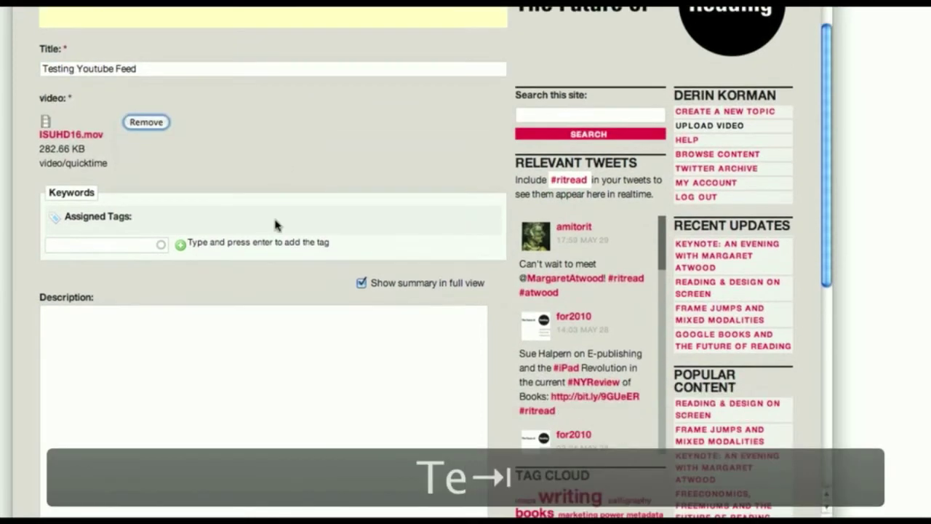
scroll(273, 240, down, 7)
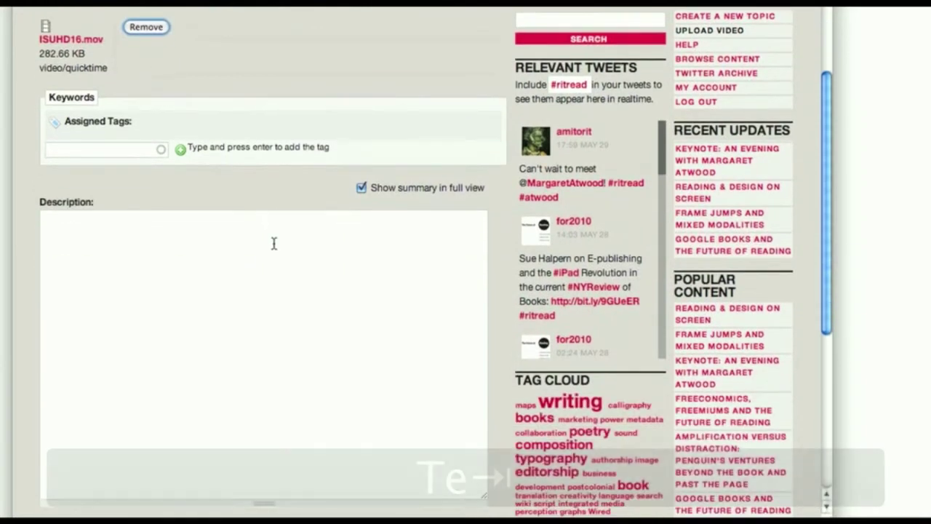
scroll(273, 252, down, 5)
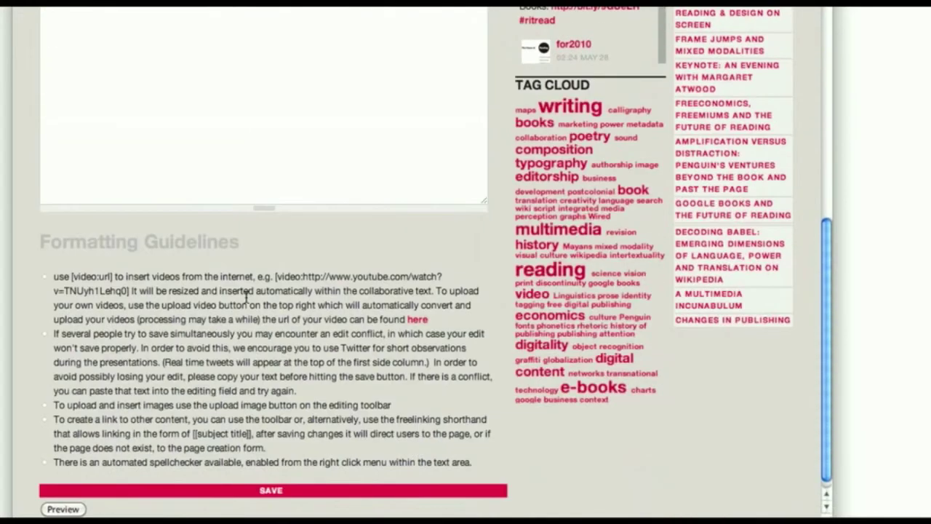
click(222, 494)
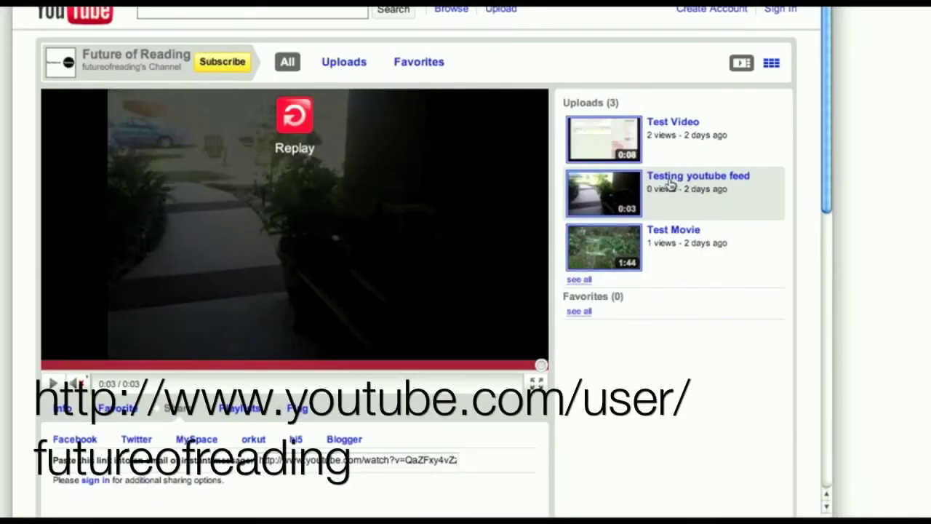
Open the 'Testing youtube feed' upload and copy its Share URL with Cmd+C.
click(715, 178)
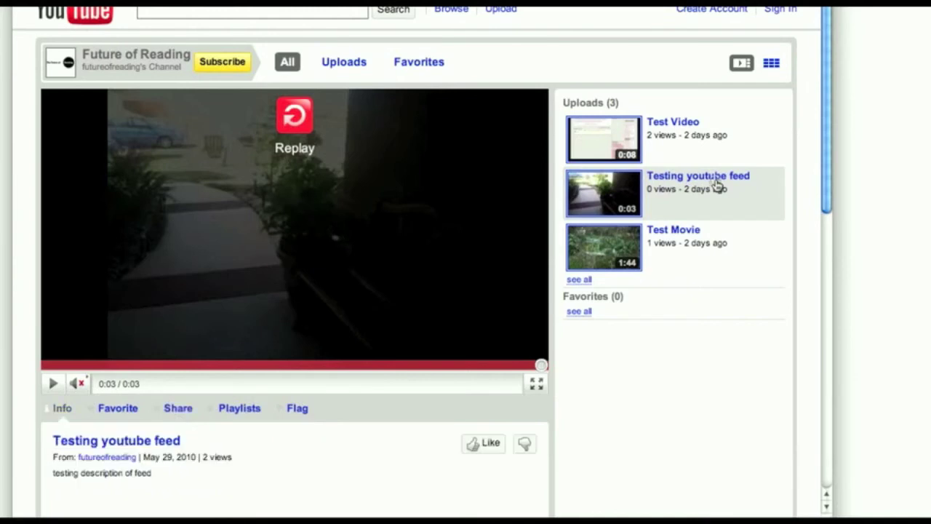
click(179, 409)
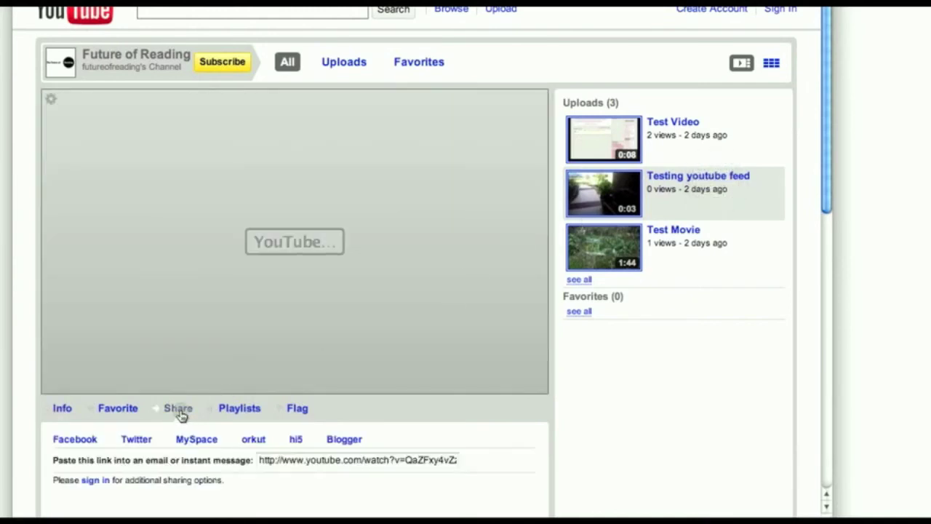
click(303, 454)
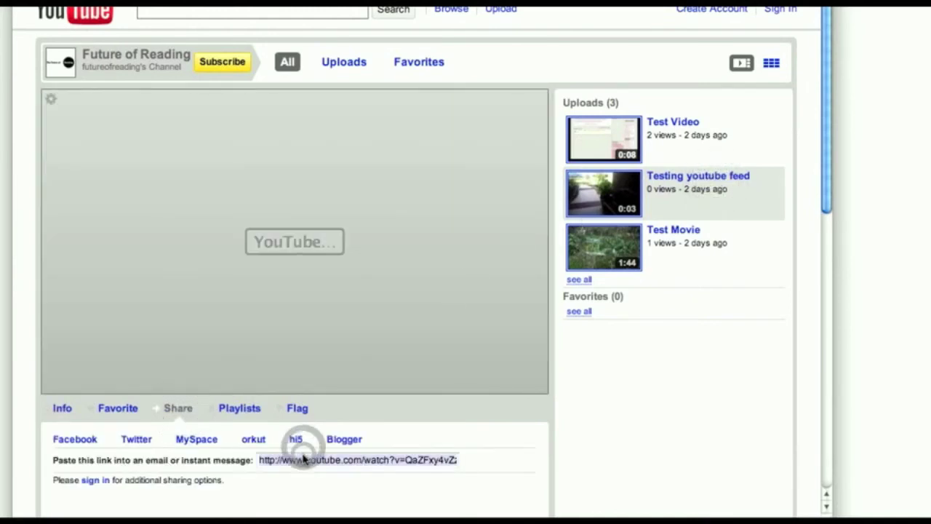
key(super+c)
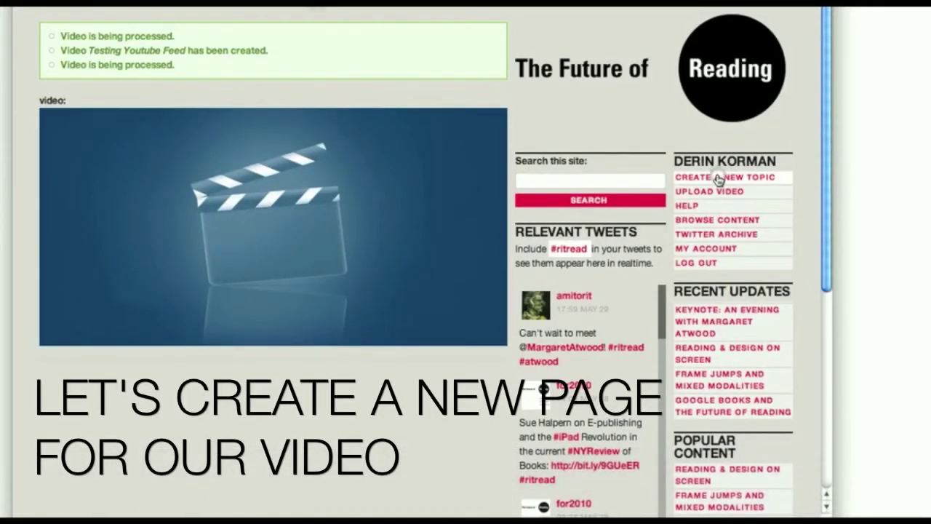
Start a new topic whose body holds a [video:] tag wrapping the copied YouTube link.
click(719, 178)
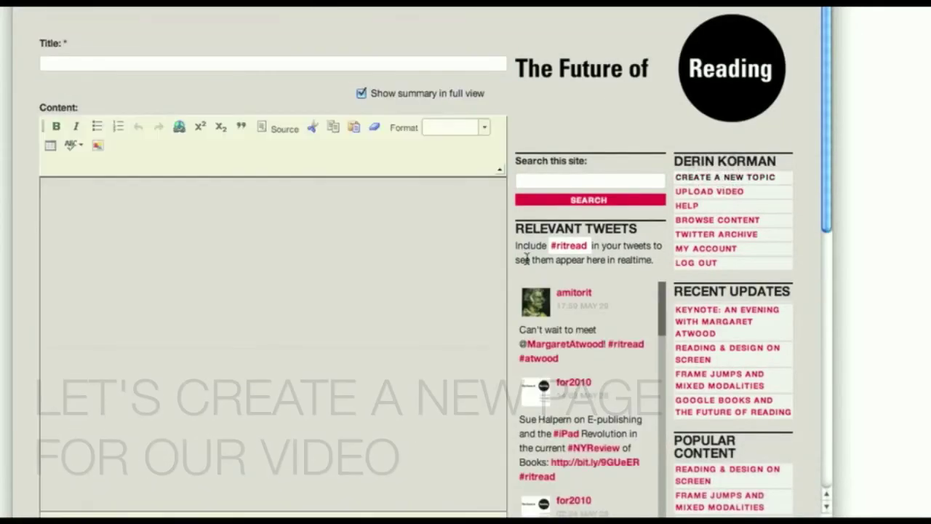
click(339, 237)
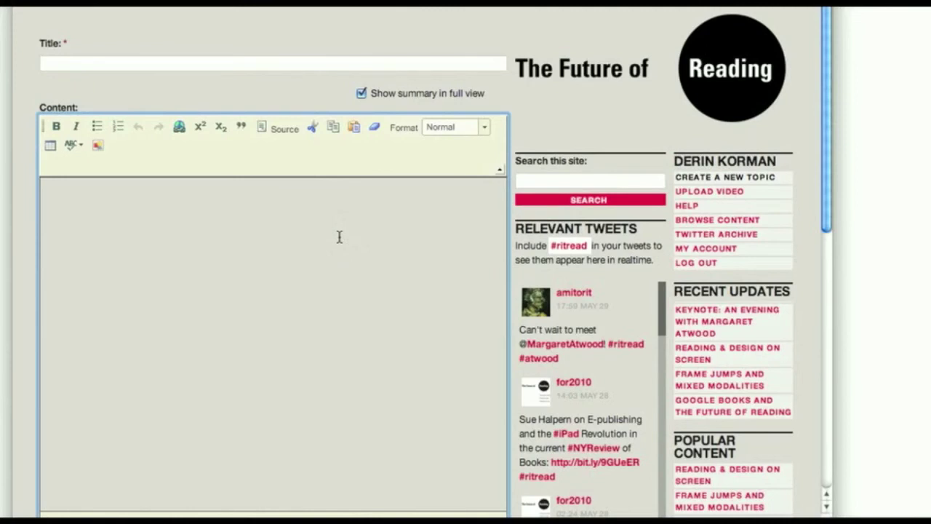
text([)
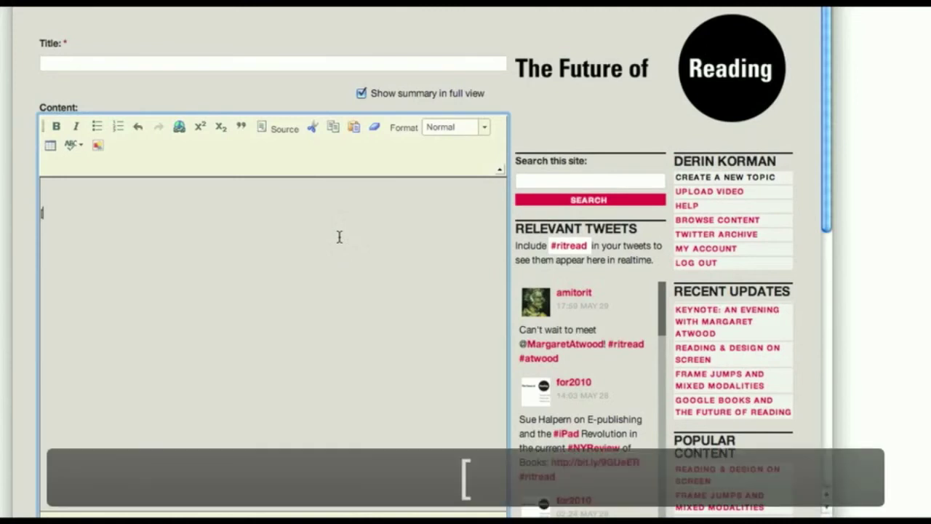
text(video:)
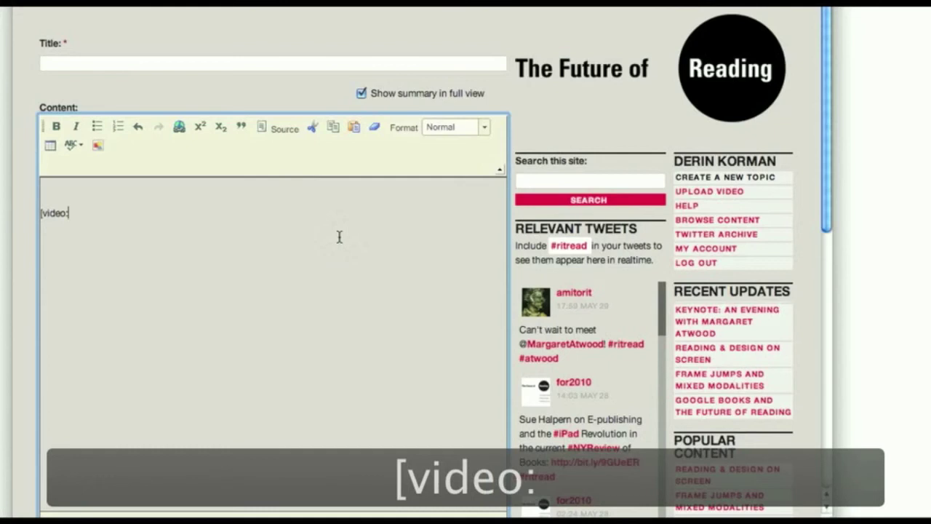
key(super+v)
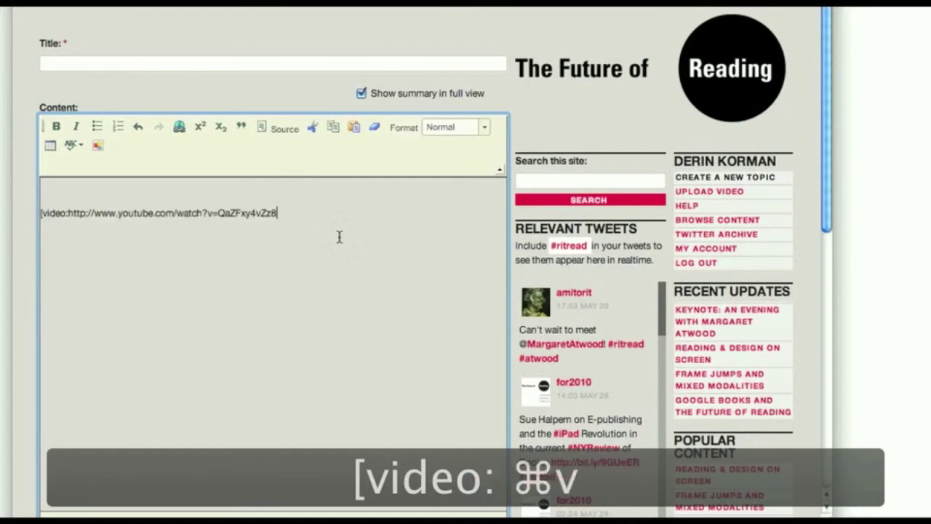
text(])
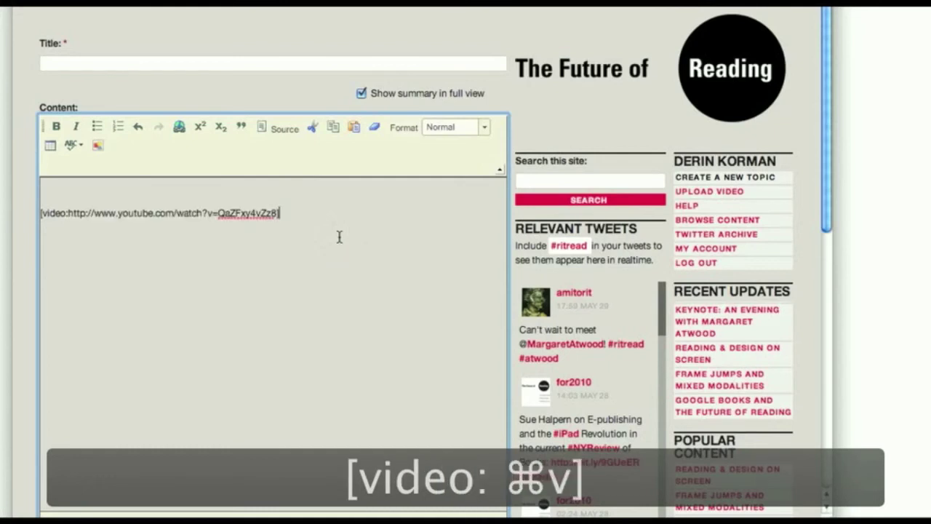
Title the topic 'Test Video' and save it.
click(299, 63)
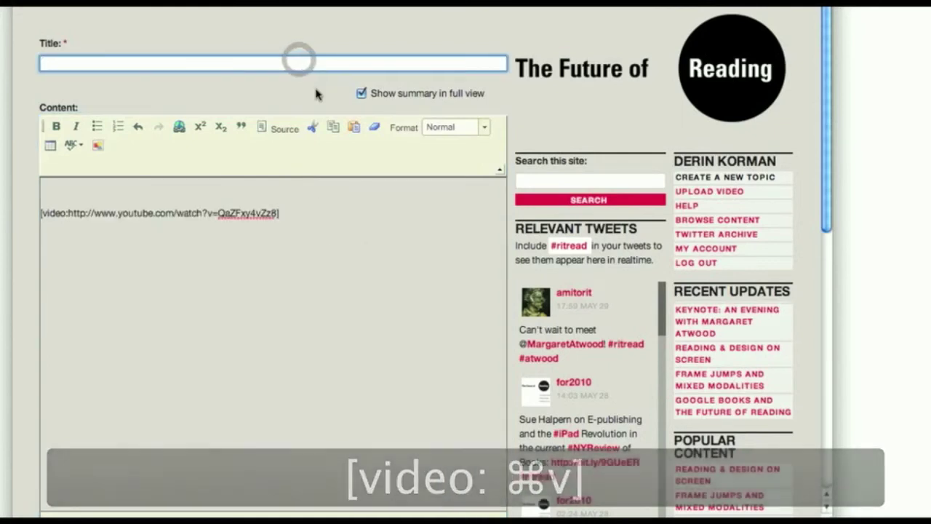
text(T)
scroll(502, 269, down, 1)
text(est Video)
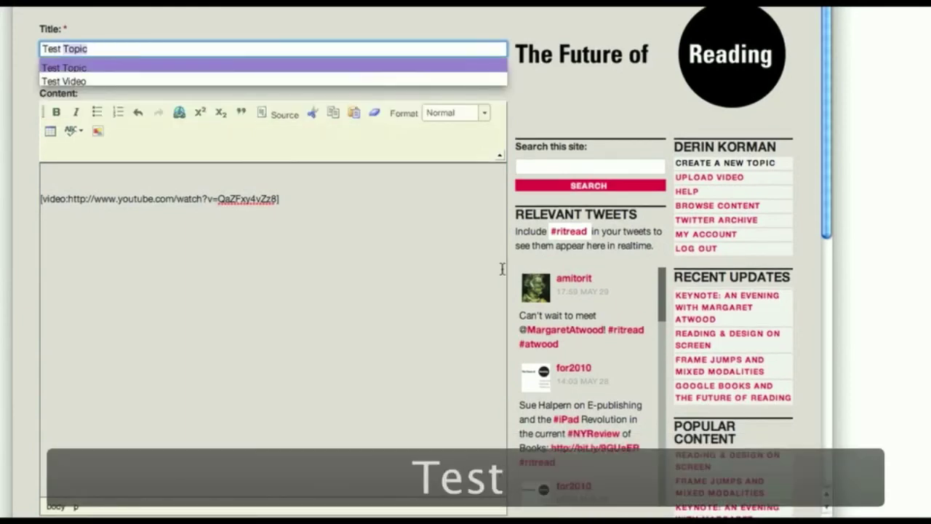
key(Tab)
scroll(491, 442, down, 15)
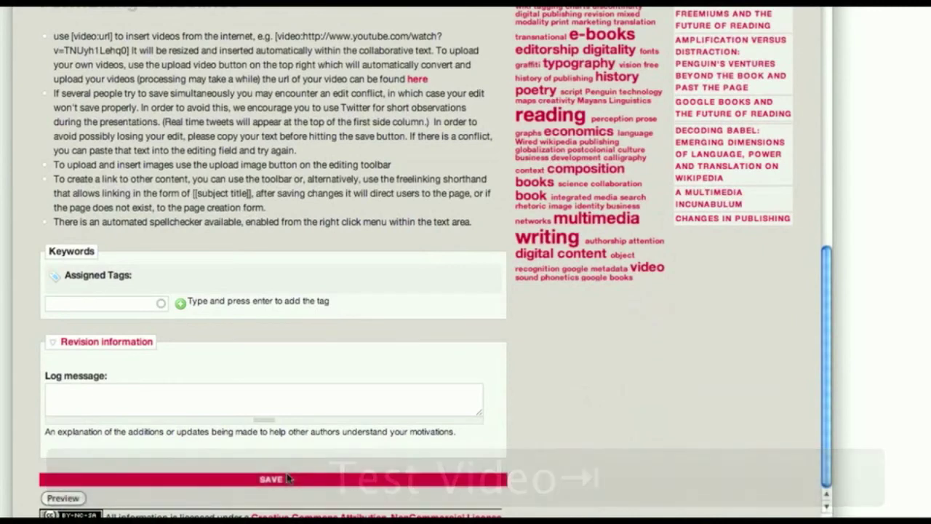
click(287, 478)
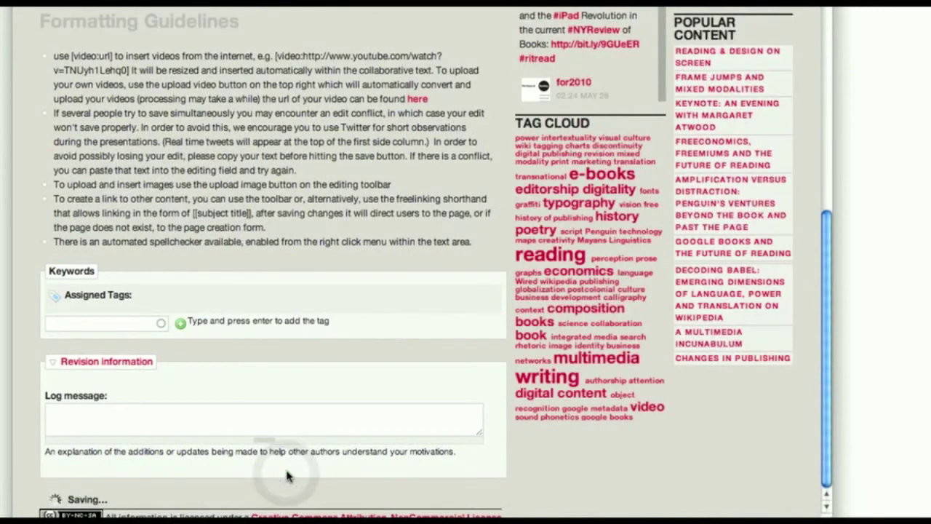